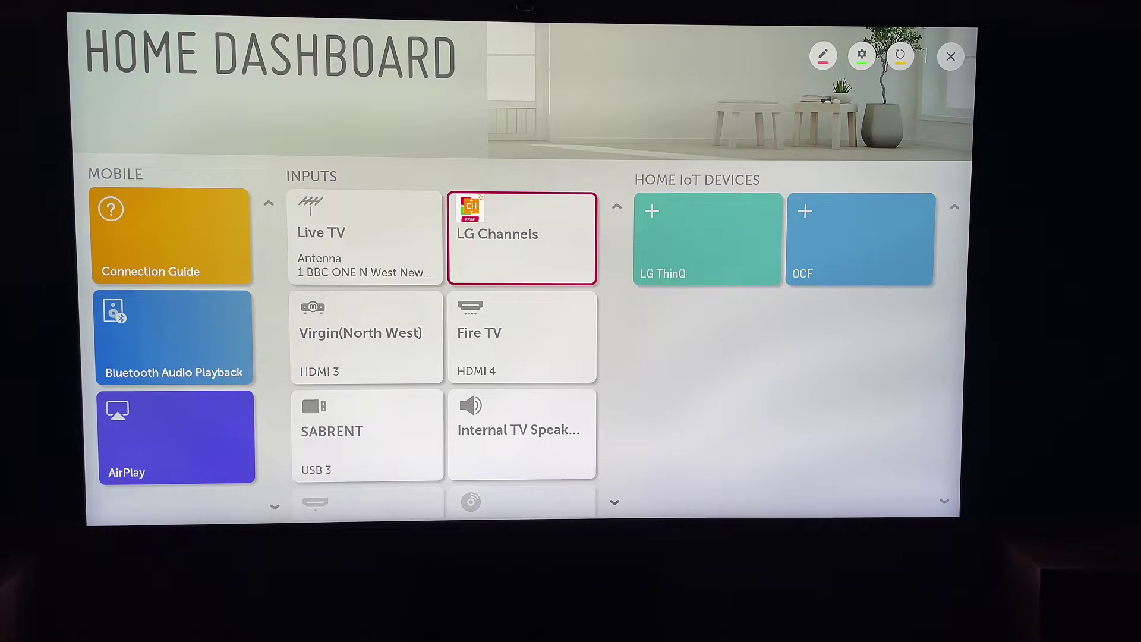
# - Reach the Connection category in All Settings from the quick settings menu
pyautogui.press('Menu')
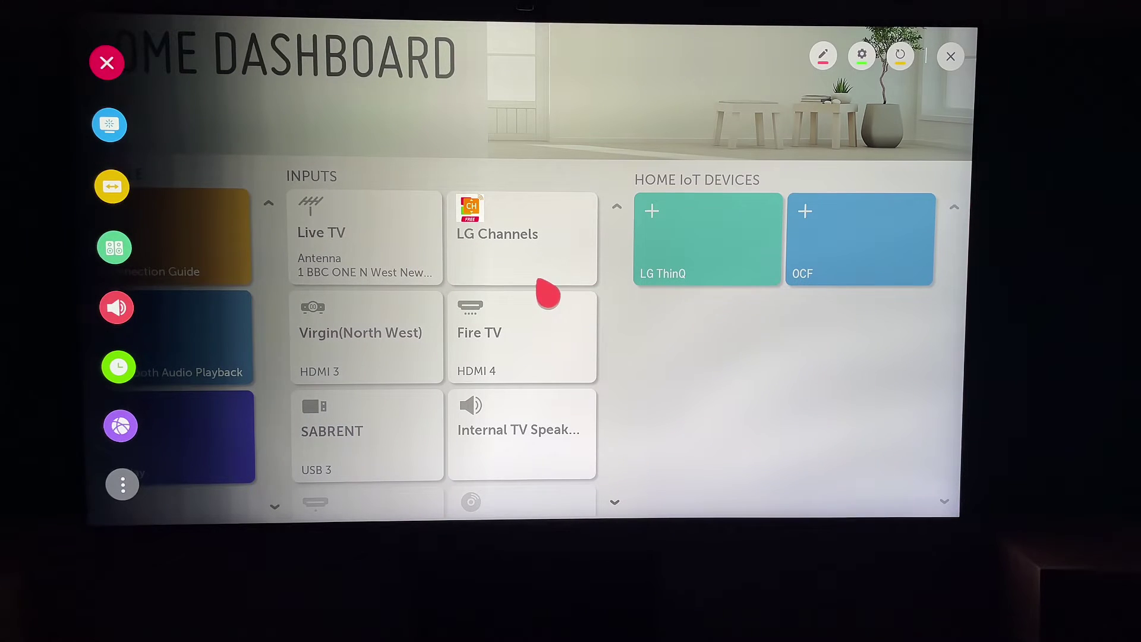
pyautogui.press('Down')
pyautogui.press('Down')
pyautogui.press('Down')
pyautogui.press('Down')
pyautogui.press('Down')
pyautogui.press('Down')
pyautogui.press('Down')
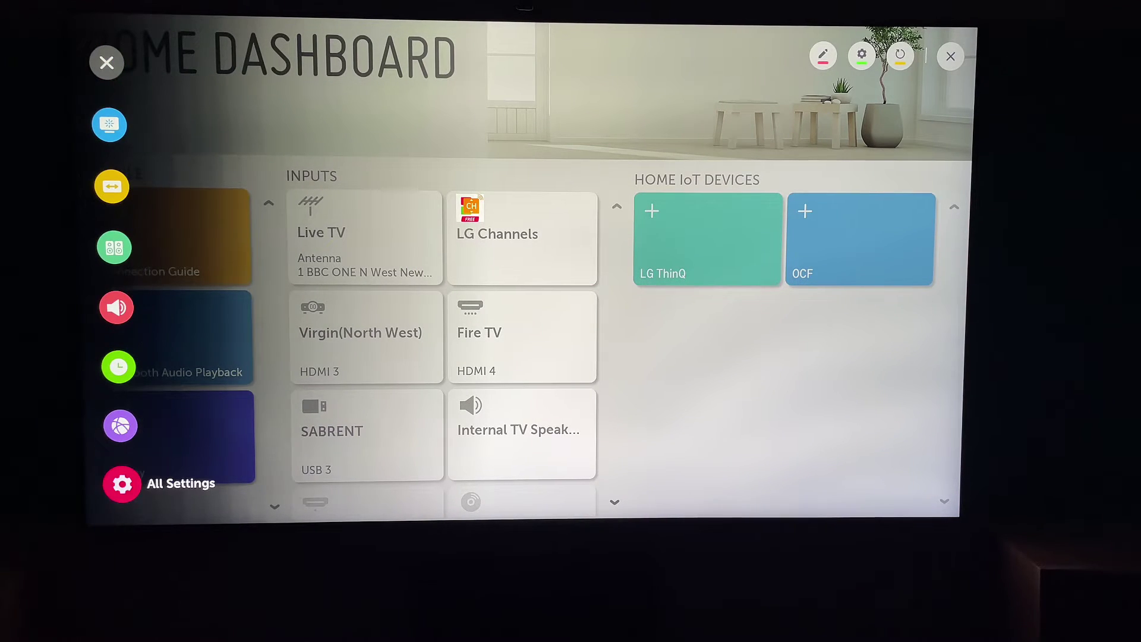
pyautogui.press('Return')
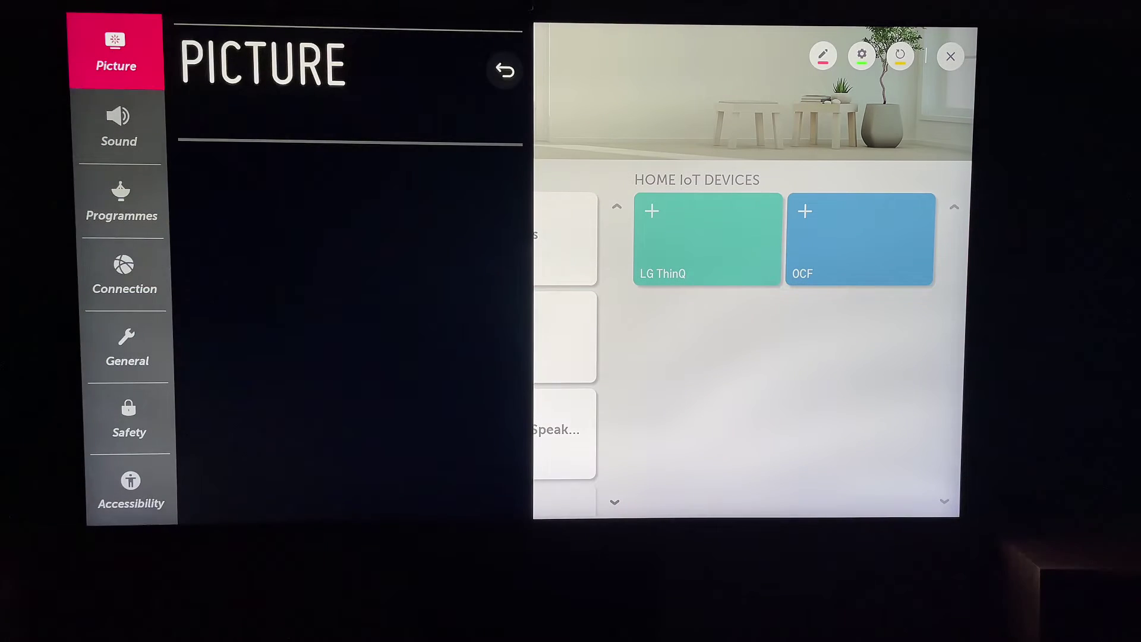
pyautogui.press('Down')
pyautogui.press('Down')
pyautogui.press('Down')
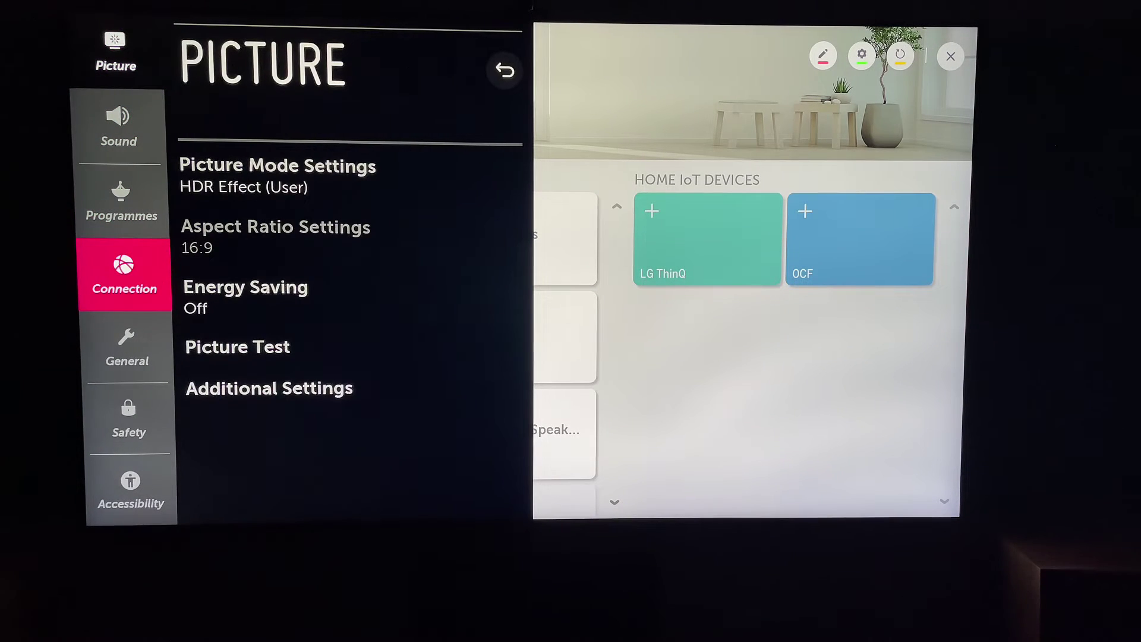
pyautogui.press('Right')
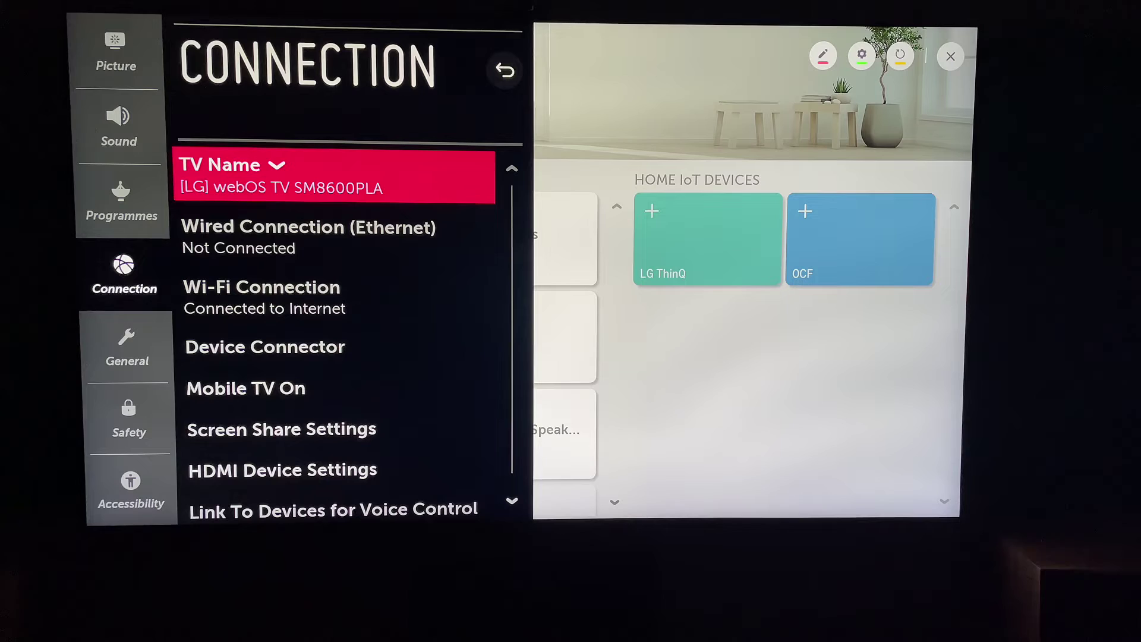
# - Enter Wi-Fi Connection and focus the Wi-Fi On/Off toggle above the network list
pyautogui.press('Down')
pyautogui.press('Down')
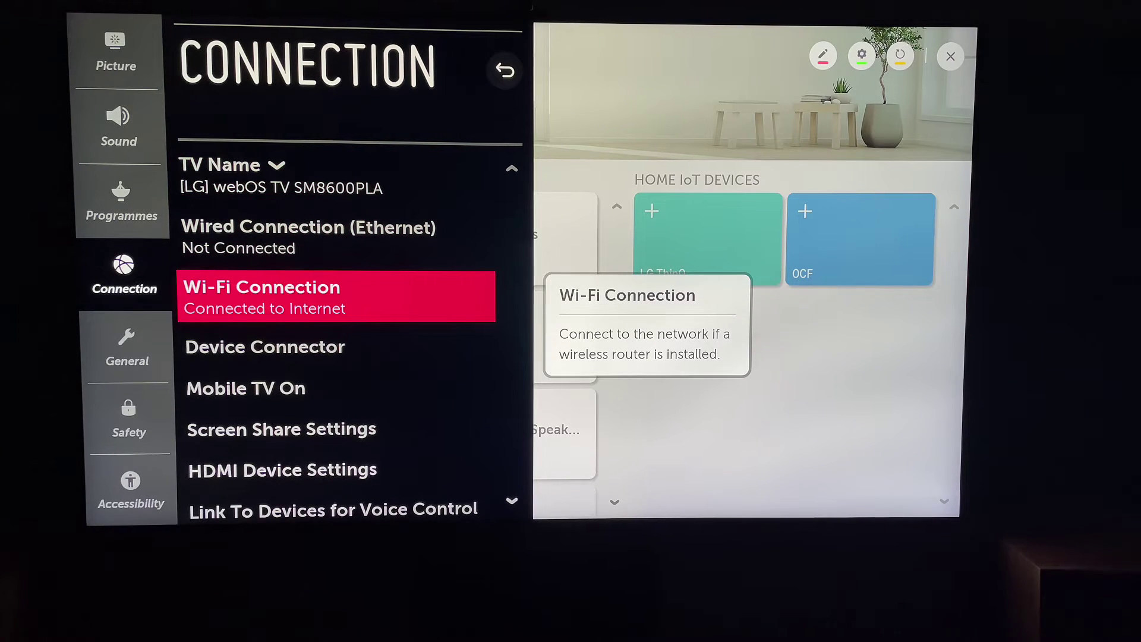
pyautogui.press('Return')
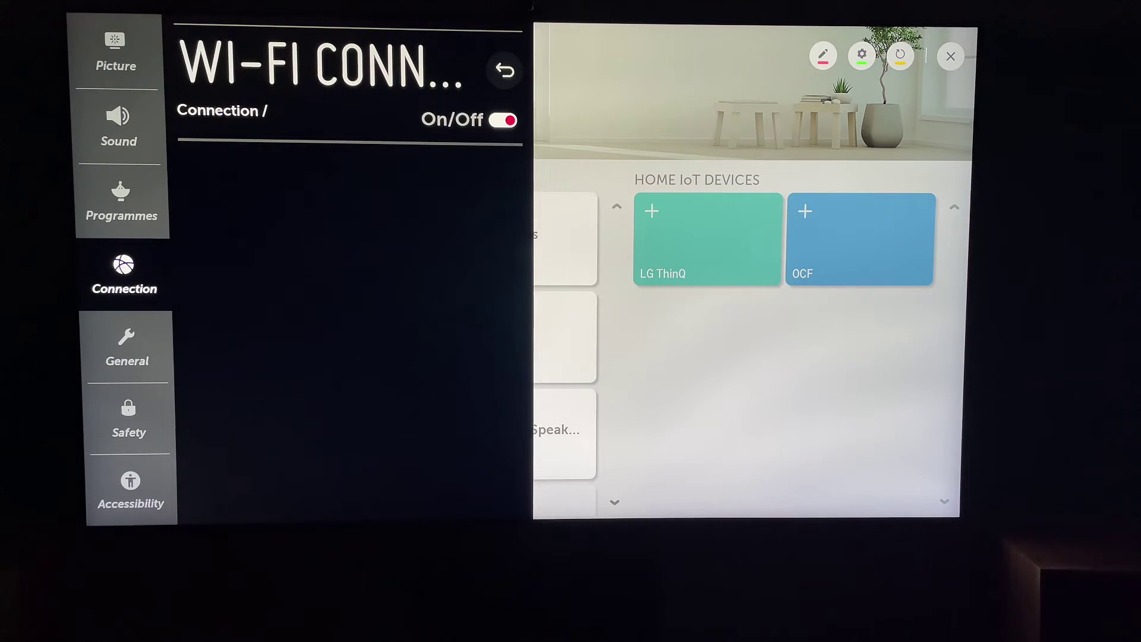
pyautogui.press('Up')
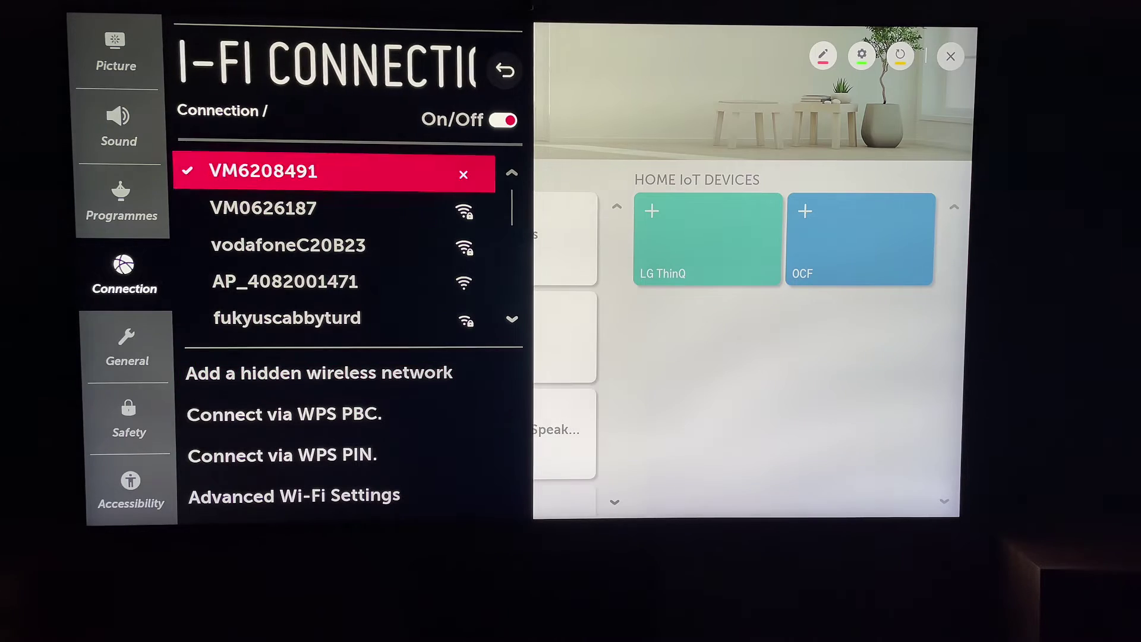
pyautogui.press('Up')
pyautogui.press('Down')
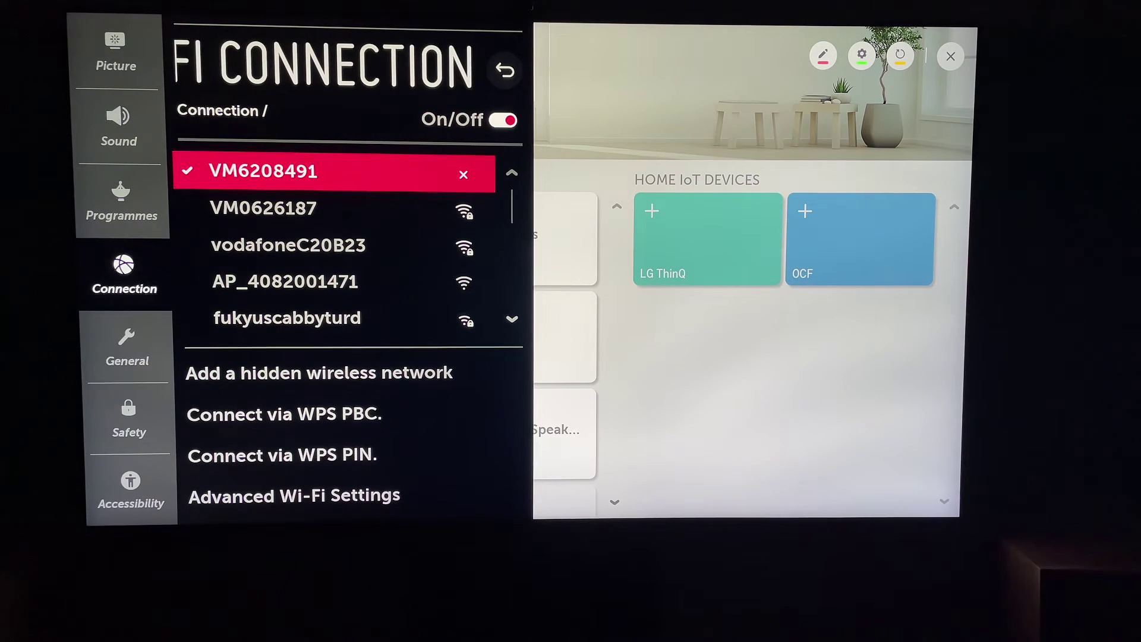
pyautogui.press('Up')
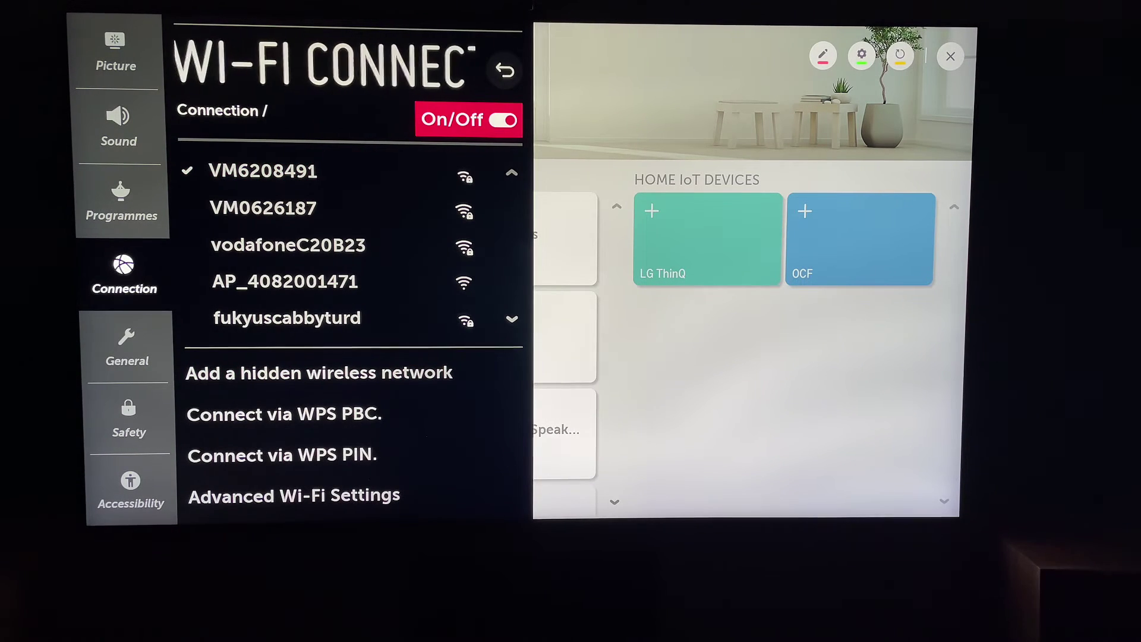
# - Switch Wi-Fi off and confirm YES in the warning so the TV disconnects
pyautogui.press('Return')
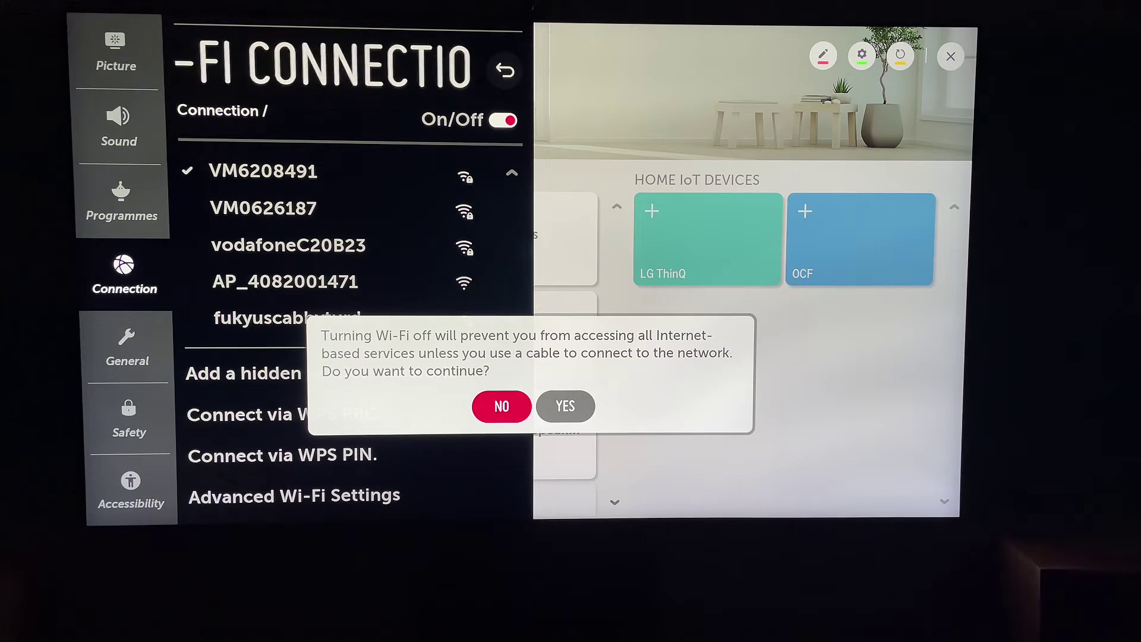
pyautogui.press('Right')
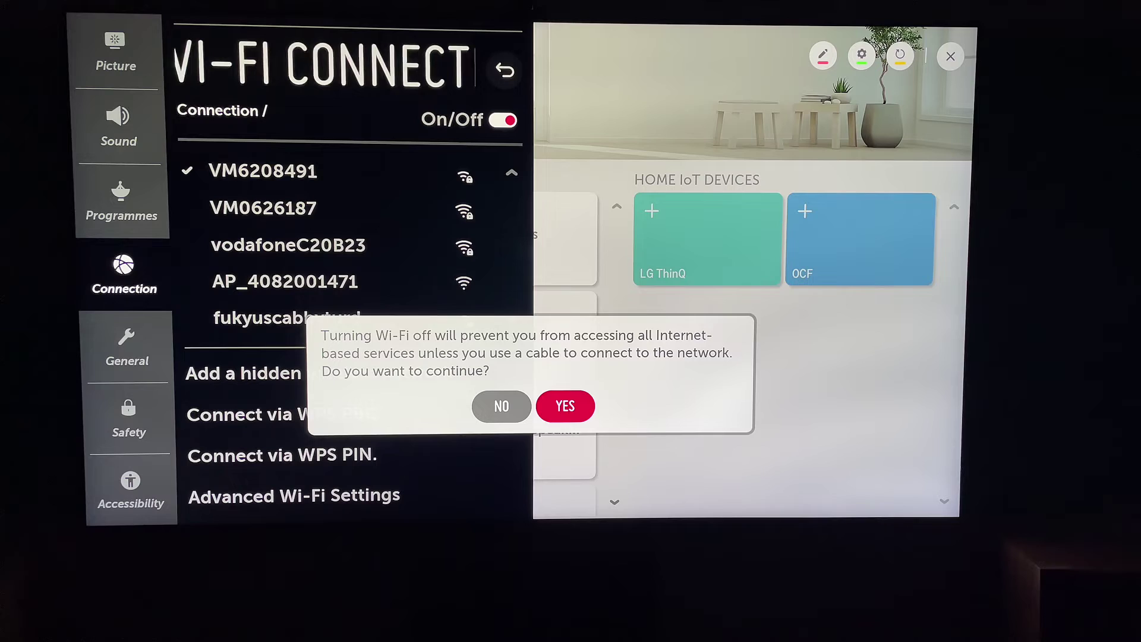
pyautogui.press('Return')
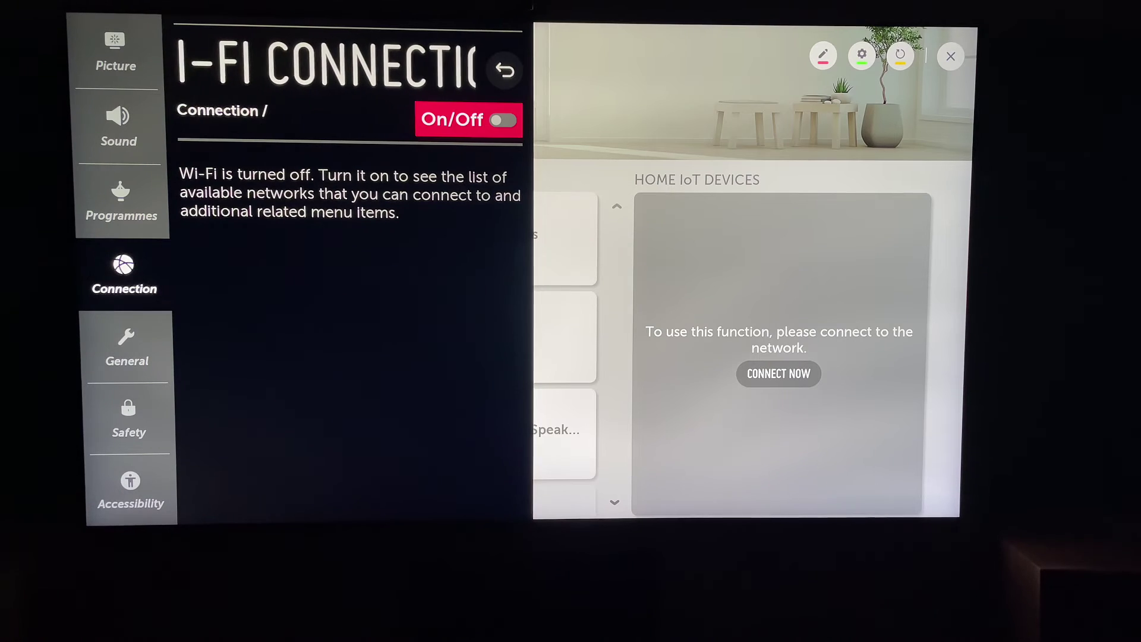
# - Switch Wi-Fi back on so the nearby network list returns
pyautogui.press('Return')
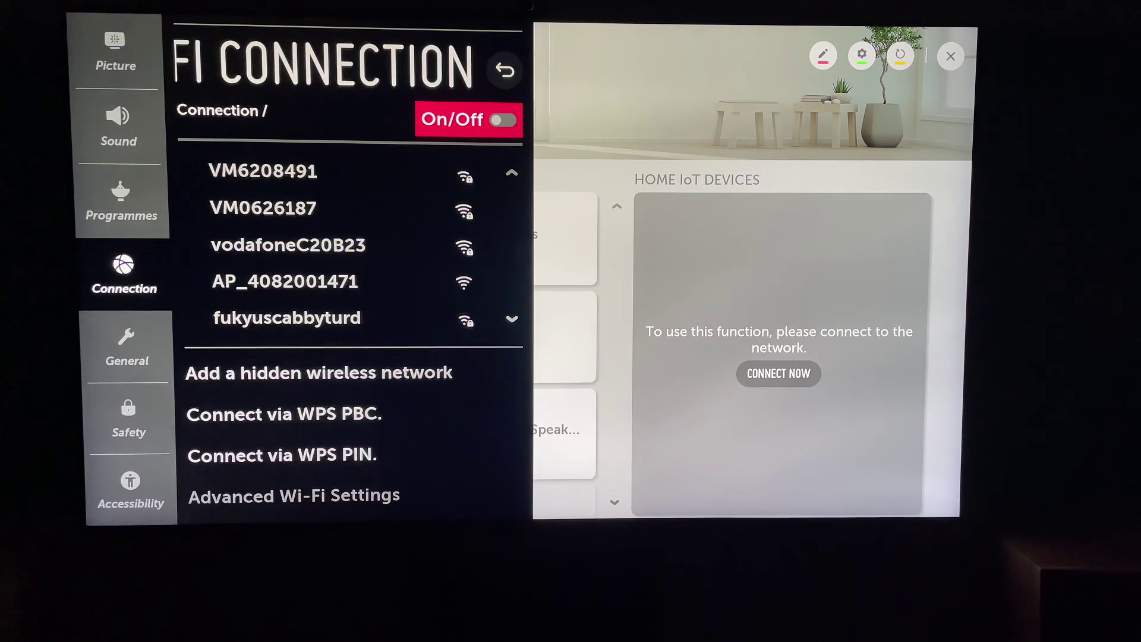